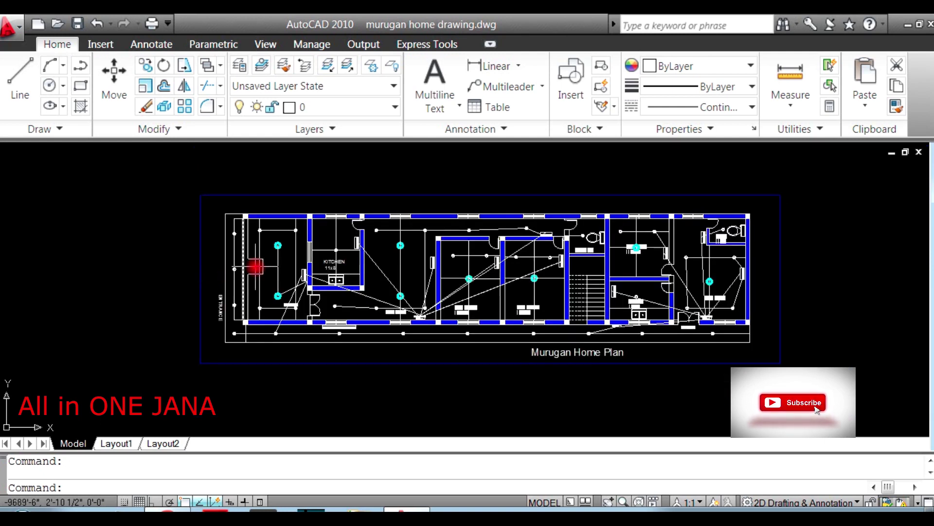
- Draw a straight wire from the upper cyan light fixture to the lower one in the entrance room
{"action": "scroll", "coordinate": [270, 266], "scroll_direction": "up", "scroll_amount": 2}
{"action": "left_click", "coordinate": [280, 236]}
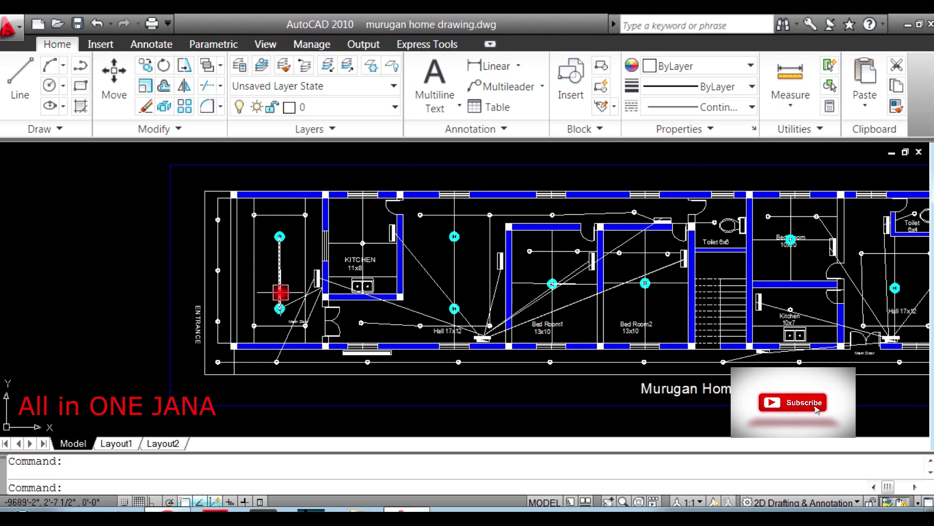
{"action": "left_click", "coordinate": [279, 308]}
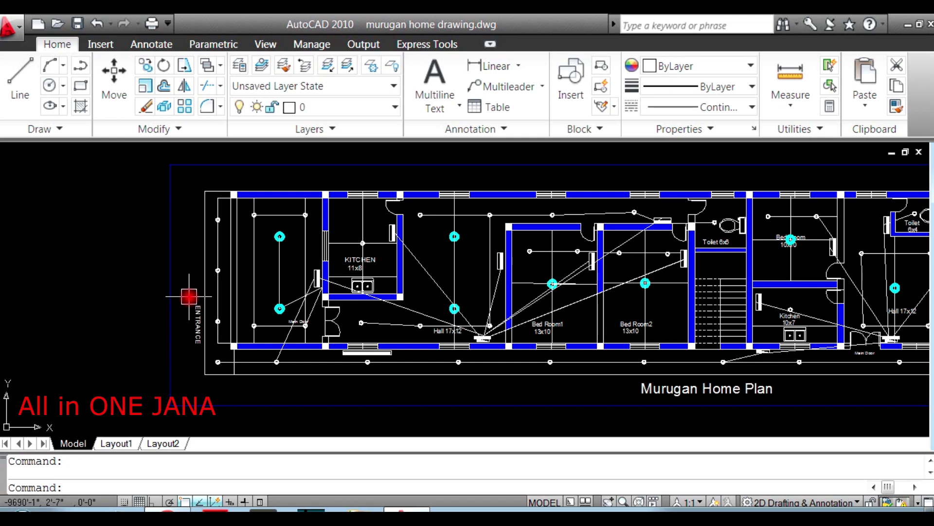
{"action": "scroll", "coordinate": [214, 266], "scroll_direction": "up", "scroll_amount": 2}
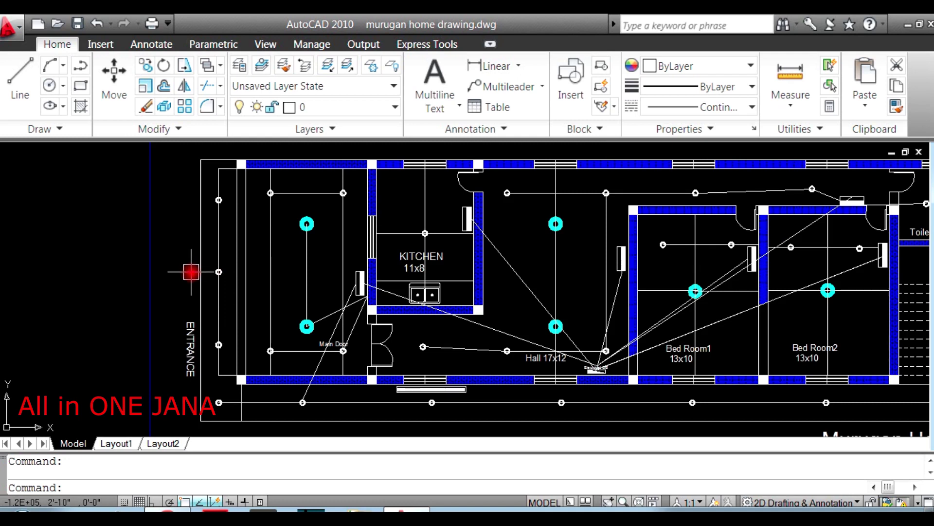
{"action": "scroll", "coordinate": [191, 272], "scroll_direction": "down", "scroll_amount": 3}
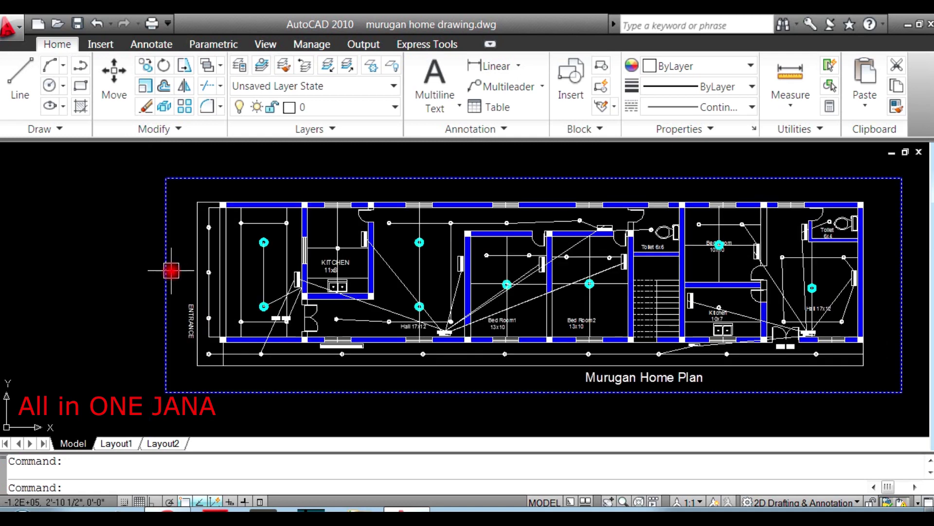
{"action": "scroll", "coordinate": [172, 270], "scroll_direction": "up", "scroll_amount": 2}
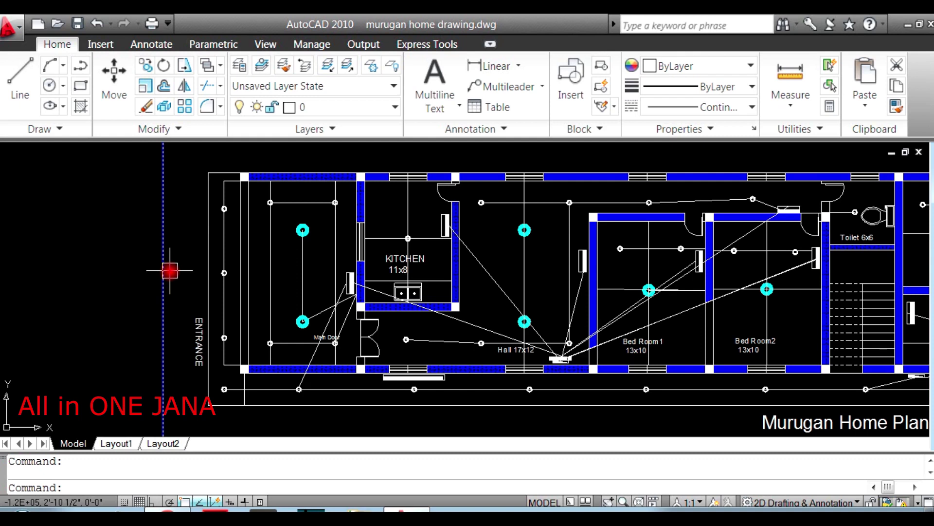
{"action": "scroll", "coordinate": [169, 270], "scroll_direction": "down", "scroll_amount": 2}
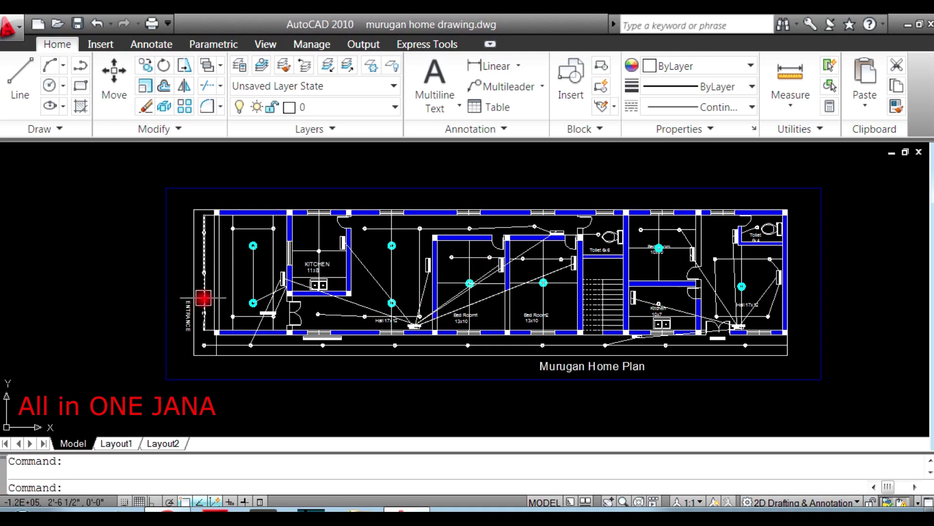
{"action": "scroll", "coordinate": [203, 299], "scroll_direction": "up", "scroll_amount": 5}
{"action": "scroll", "coordinate": [204, 299], "scroll_direction": "down", "scroll_amount": 5}
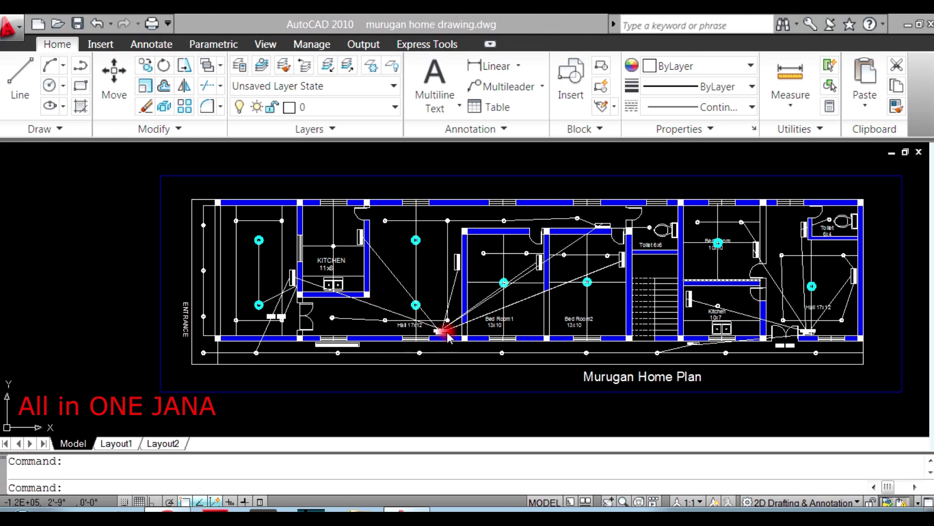
{"action": "scroll", "coordinate": [446, 337], "scroll_direction": "up", "scroll_amount": 2}
{"action": "scroll", "coordinate": [444, 341], "scroll_direction": "up", "scroll_amount": 4}
{"action": "scroll", "coordinate": [442, 350], "scroll_direction": "up", "scroll_amount": 3}
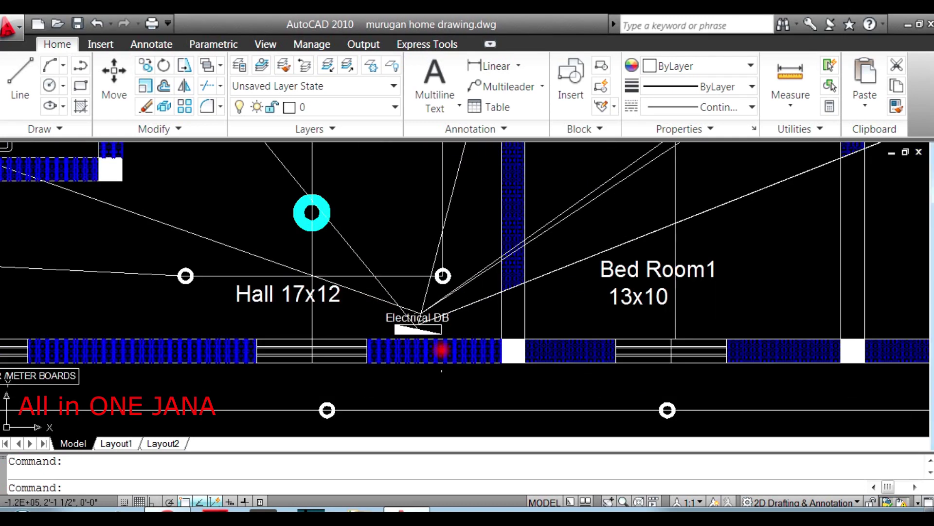
{"action": "scroll", "coordinate": [441, 349], "scroll_direction": "down", "scroll_amount": 1}
{"action": "scroll", "coordinate": [438, 350], "scroll_direction": "down", "scroll_amount": 2}
{"action": "scroll", "coordinate": [435, 351], "scroll_direction": "down", "scroll_amount": 2}
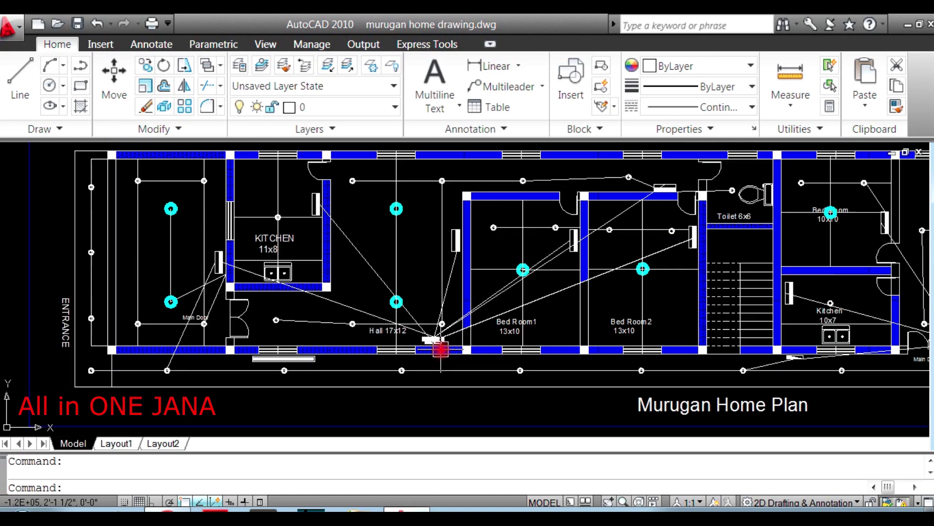
{"action": "scroll", "coordinate": [313, 204], "scroll_direction": "up", "scroll_amount": 2}
{"action": "scroll", "coordinate": [390, 226], "scroll_direction": "up", "scroll_amount": 2}
{"action": "scroll", "coordinate": [390, 225], "scroll_direction": "down", "scroll_amount": 4}
{"action": "scroll", "coordinate": [454, 250], "scroll_direction": "up", "scroll_amount": 2}
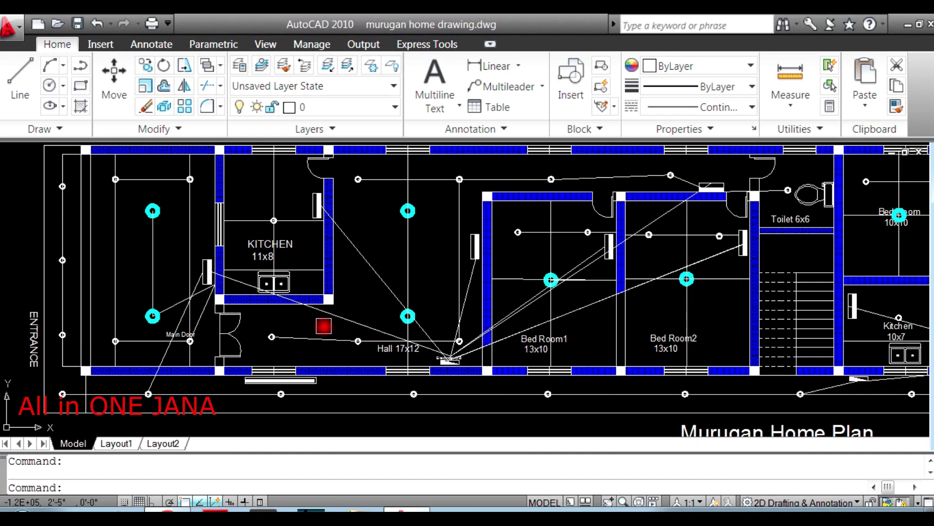
{"action": "scroll", "coordinate": [346, 310], "scroll_direction": "down", "scroll_amount": 2}
{"action": "scroll", "coordinate": [196, 300], "scroll_direction": "up", "scroll_amount": 2}
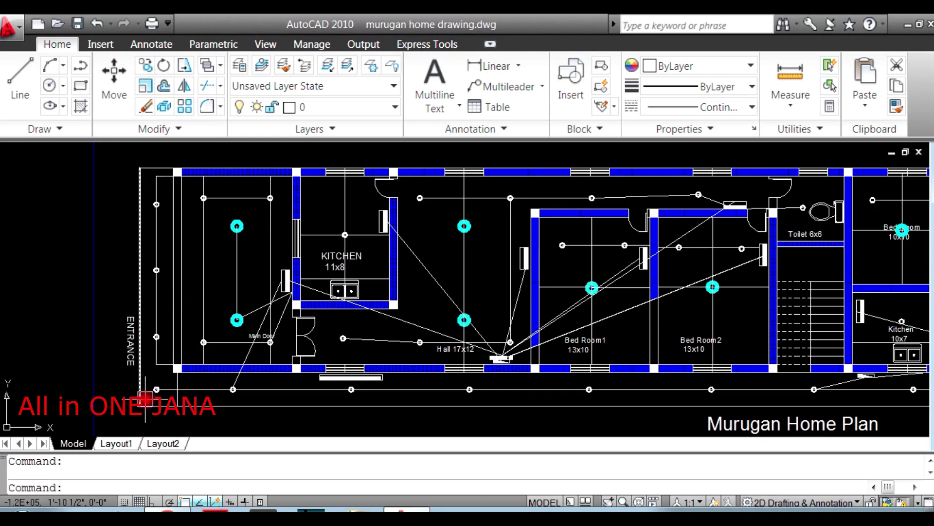
{"action": "scroll", "coordinate": [339, 401], "scroll_direction": "down", "scroll_amount": 2}
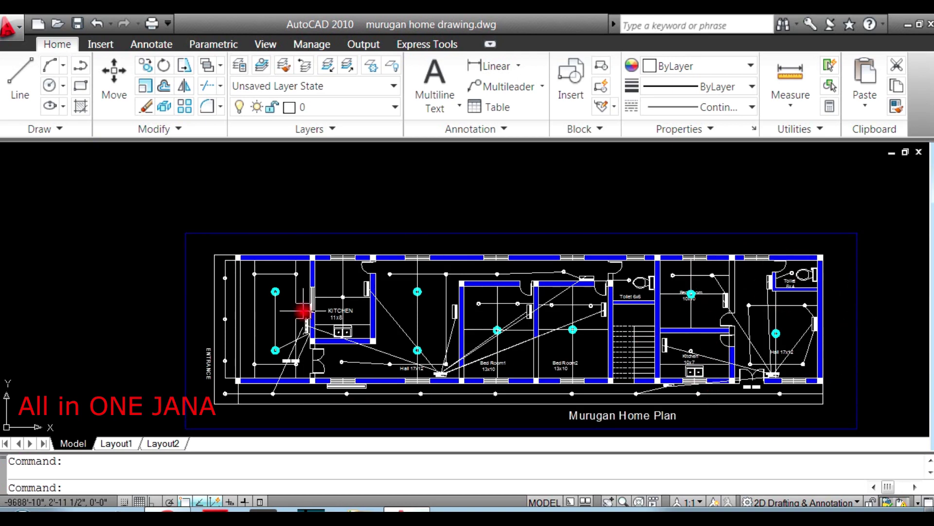
{"action": "scroll", "coordinate": [311, 309], "scroll_direction": "up", "scroll_amount": 3}
{"action": "scroll", "coordinate": [314, 308], "scroll_direction": "down", "scroll_amount": 2}
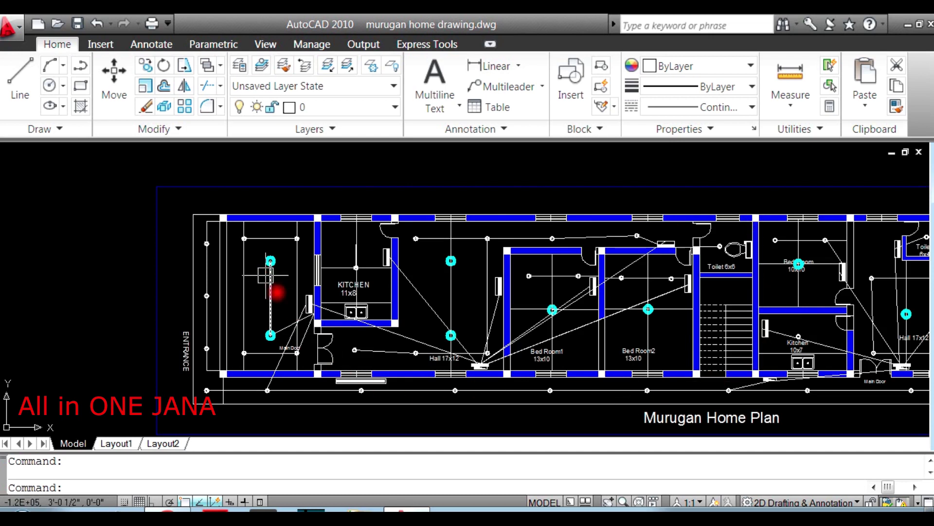
{"action": "scroll", "coordinate": [198, 294], "scroll_direction": "down", "scroll_amount": 4}
{"action": "scroll", "coordinate": [369, 303], "scroll_direction": "up", "scroll_amount": 3}
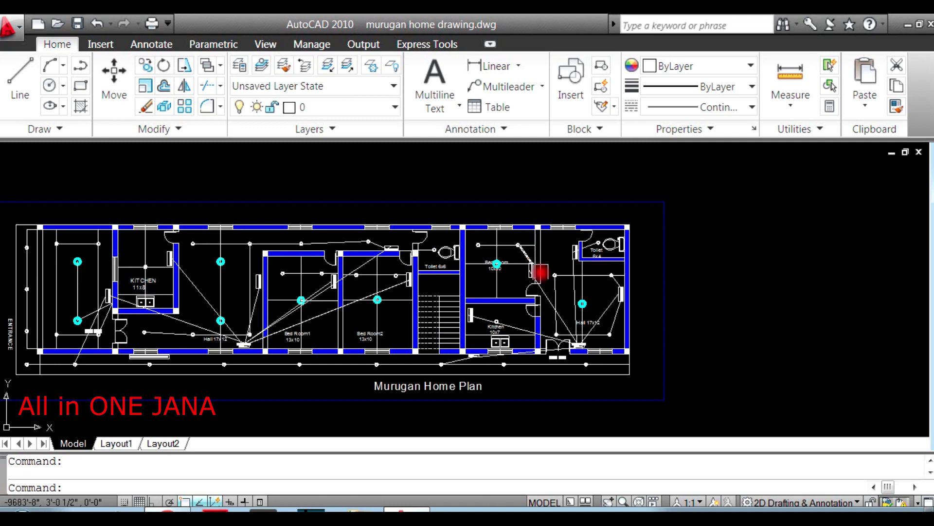
{"action": "scroll", "coordinate": [647, 289], "scroll_direction": "down", "scroll_amount": 2}
{"action": "scroll", "coordinate": [232, 296], "scroll_direction": "up", "scroll_amount": 2}
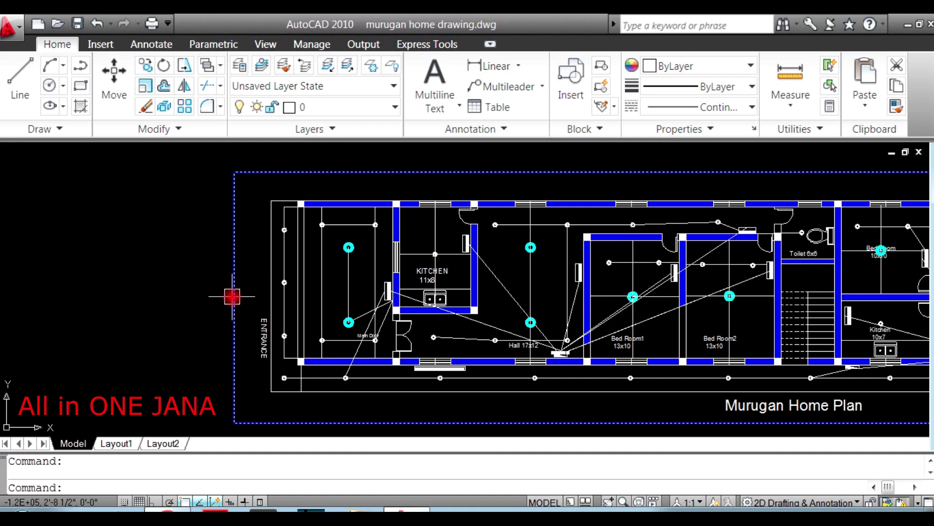
{"action": "scroll", "coordinate": [477, 310], "scroll_direction": "up", "scroll_amount": 2}
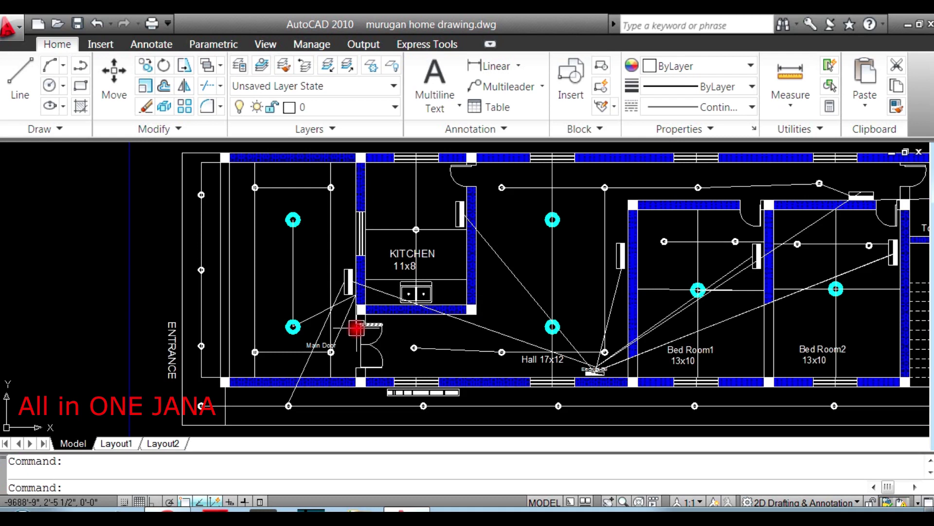
{"action": "scroll", "coordinate": [203, 310], "scroll_direction": "down", "scroll_amount": 2}
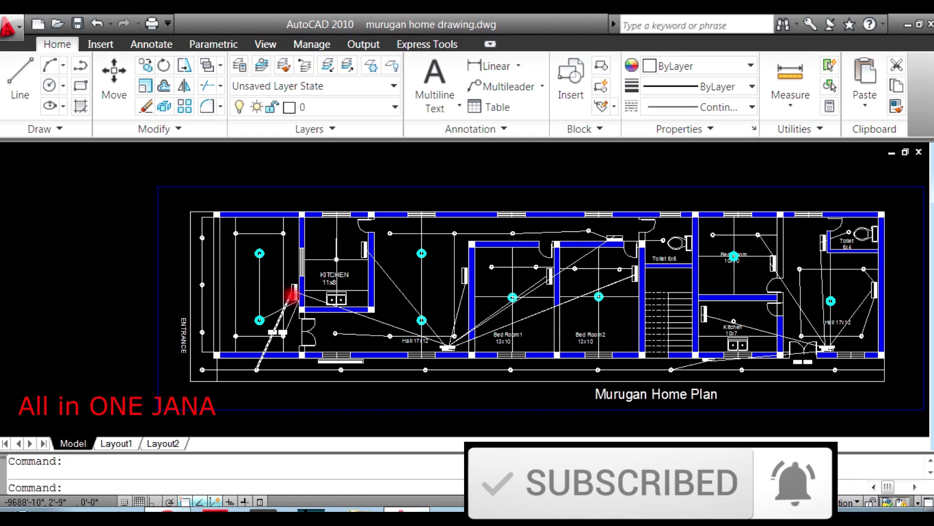
{"action": "scroll", "coordinate": [291, 295], "scroll_direction": "down", "scroll_amount": 2}
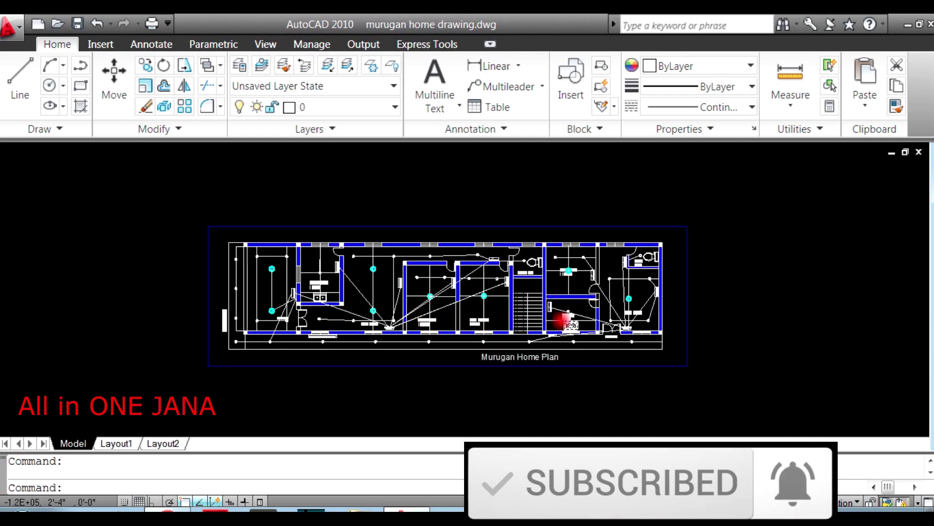
{"action": "scroll", "coordinate": [563, 323], "scroll_direction": "up", "scroll_amount": 3}
{"action": "scroll", "coordinate": [755, 359], "scroll_direction": "down", "scroll_amount": 2}
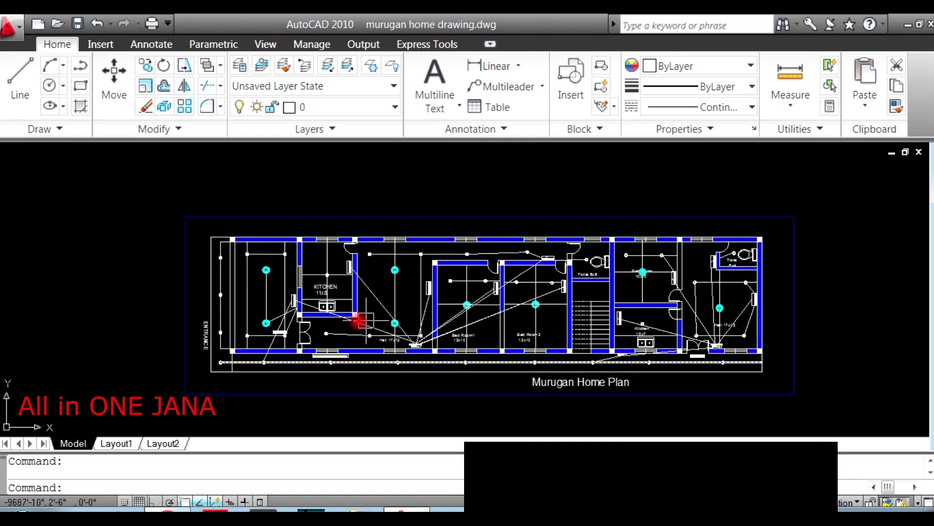
{"action": "scroll", "coordinate": [298, 324], "scroll_direction": "up", "scroll_amount": 2}
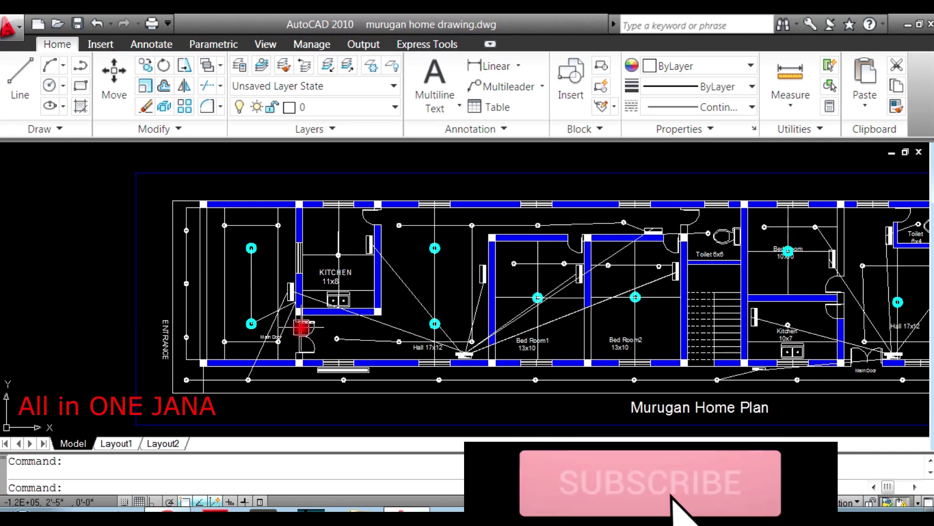
{"action": "middle_click_drag", "start_coordinate": [146, 325], "coordinate": [139, 321]}
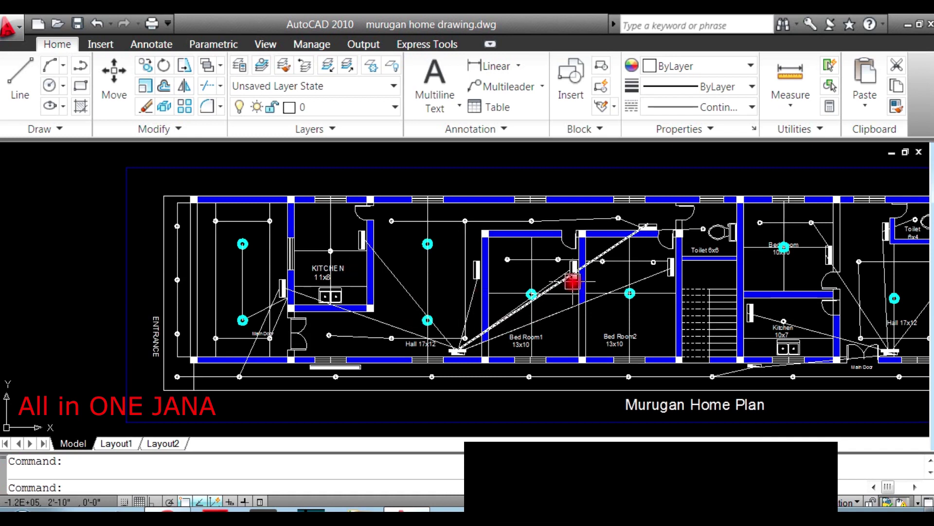
- Select the diagonal wire between the Hall's Electrical DB and the Bed Room2 switch, then zoom out
{"action": "left_click", "coordinate": [672, 274]}
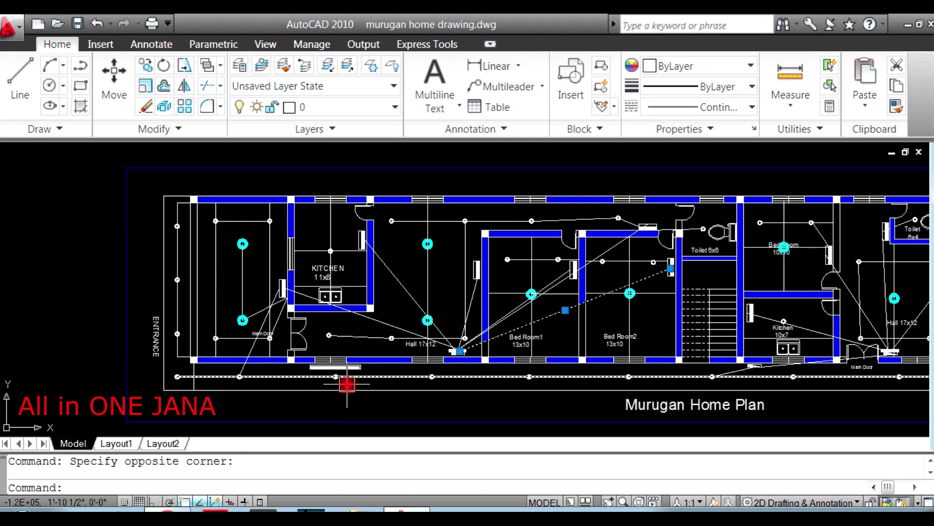
{"action": "scroll", "coordinate": [15, 261], "scroll_direction": "down", "scroll_amount": 2}
{"action": "scroll", "coordinate": [27, 265], "scroll_direction": "up", "scroll_amount": 3}
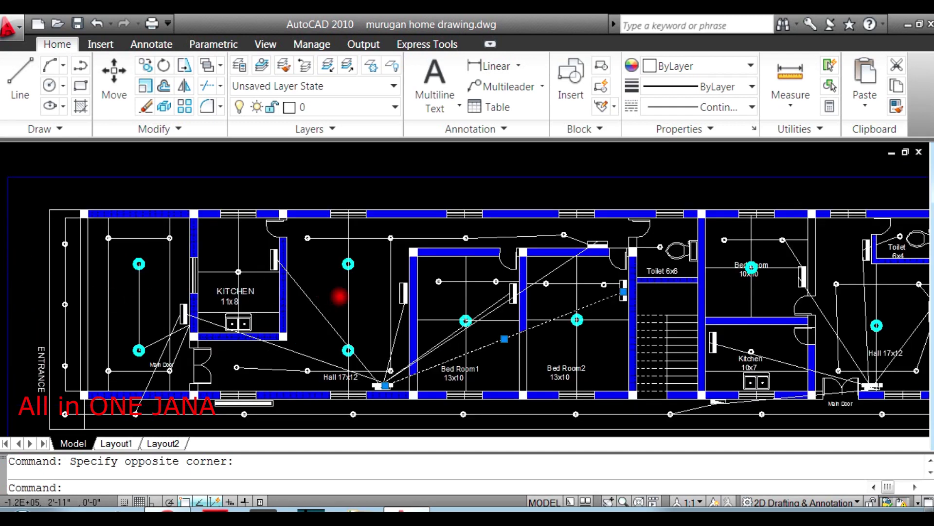
{"action": "scroll", "coordinate": [340, 294], "scroll_direction": "down", "scroll_amount": 2}
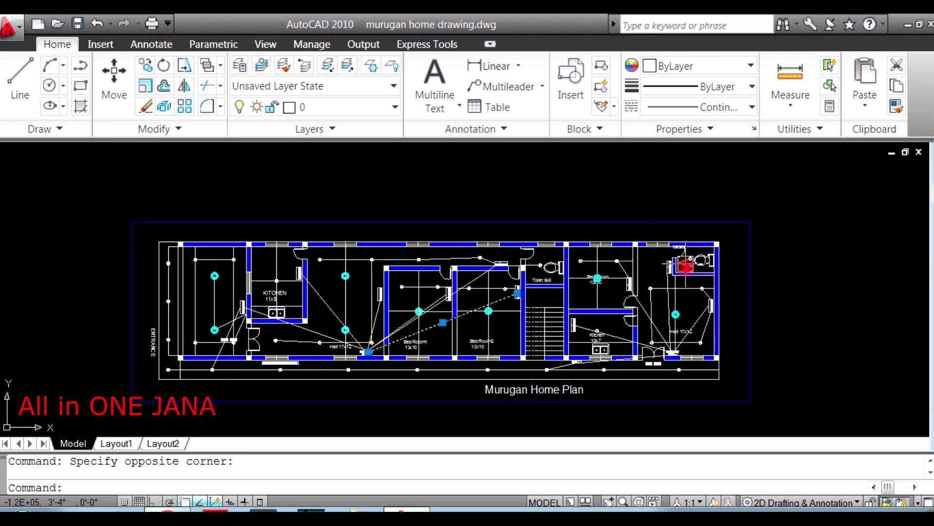